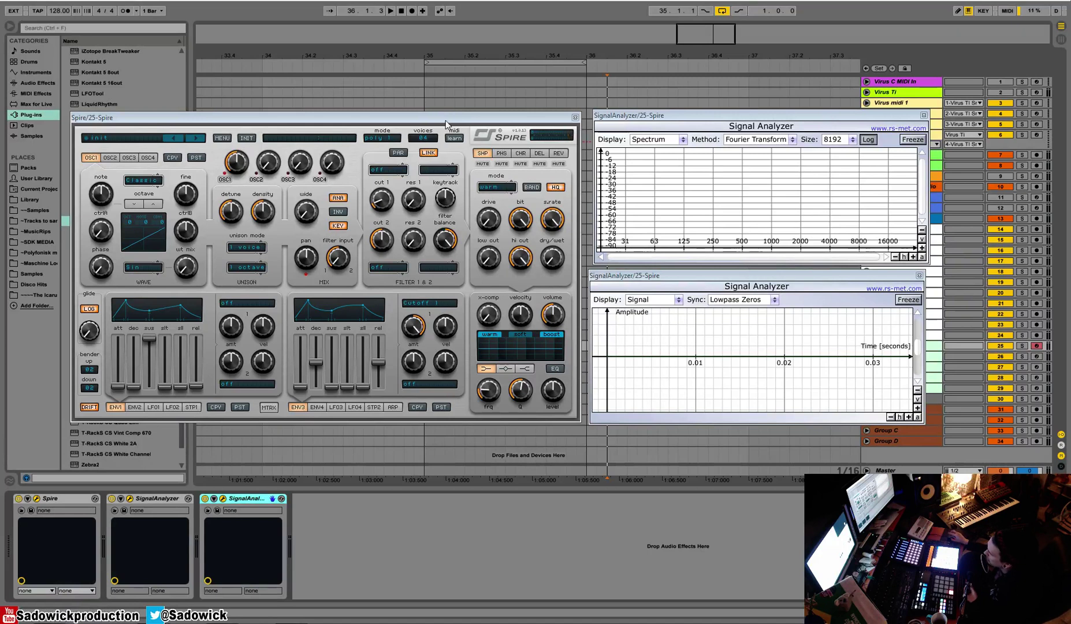
Nudge the Spire window into a slightly different position.
{"action": "left_click_drag", "start_coordinate": [448, 121], "coordinate": [443, 115]}
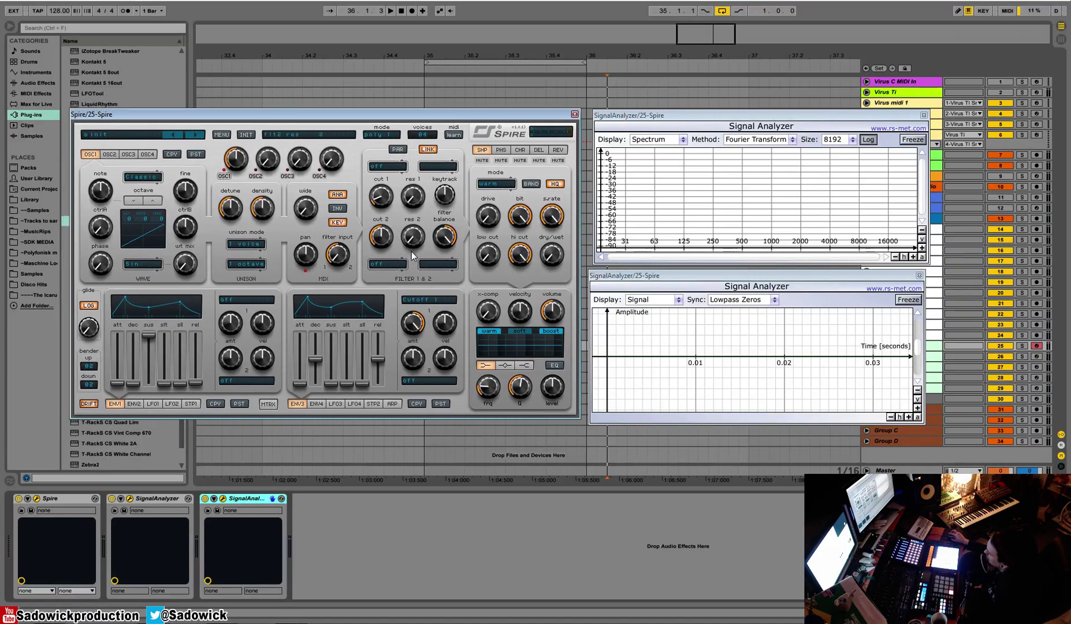
{"action": "left_click_drag", "start_coordinate": [418, 115], "coordinate": [412, 122]}
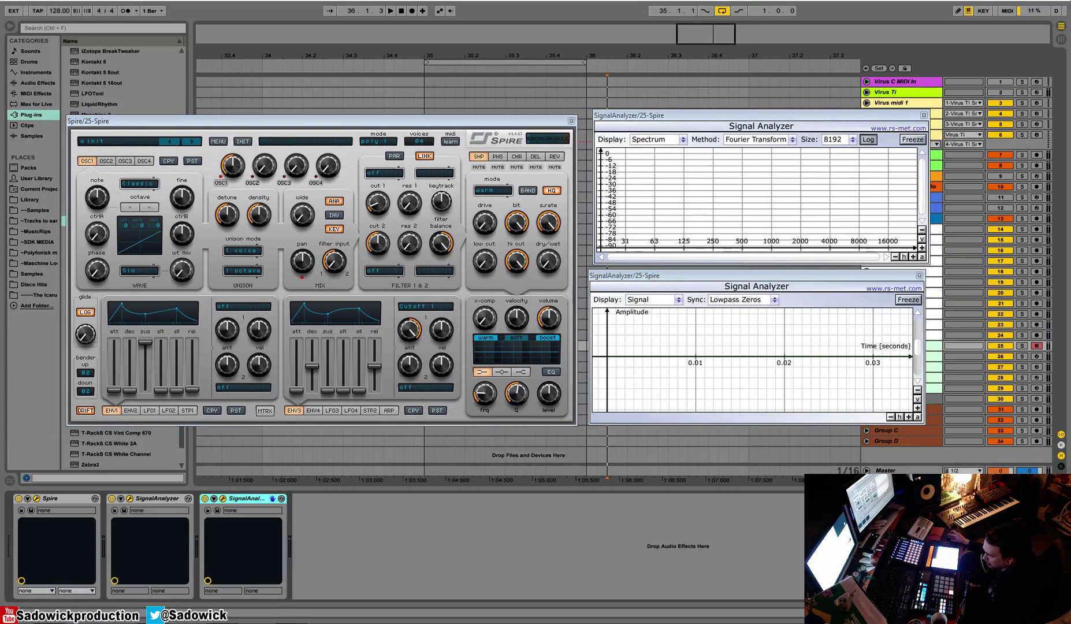
{"action": "left_click_drag", "start_coordinate": [459, 122], "coordinate": [453, 126]}
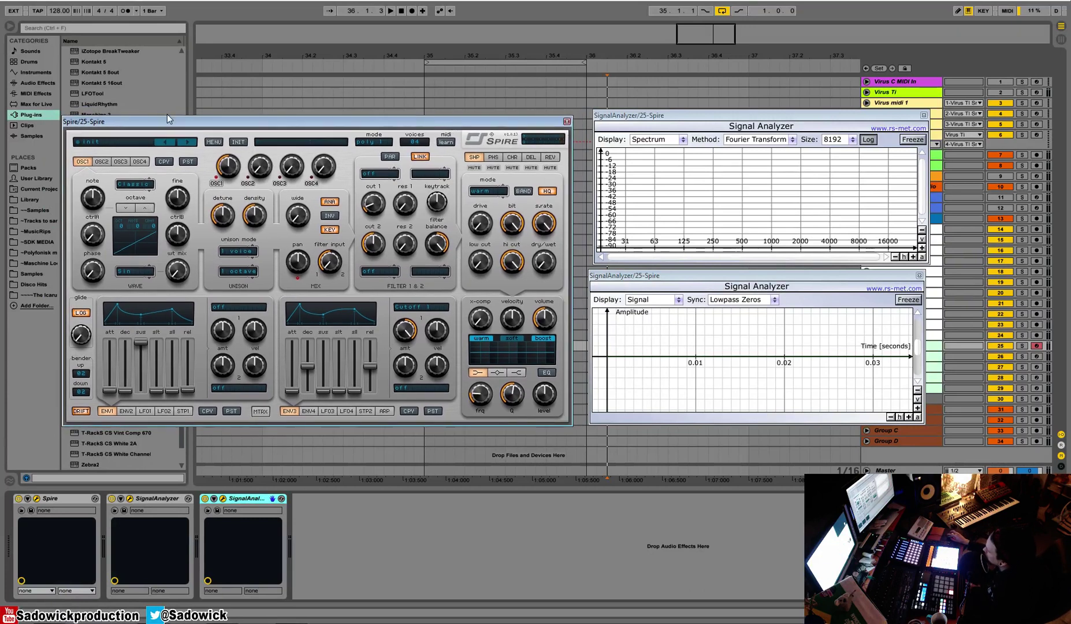
{"action": "left_click_drag", "start_coordinate": [167, 116], "coordinate": [175, 120]}
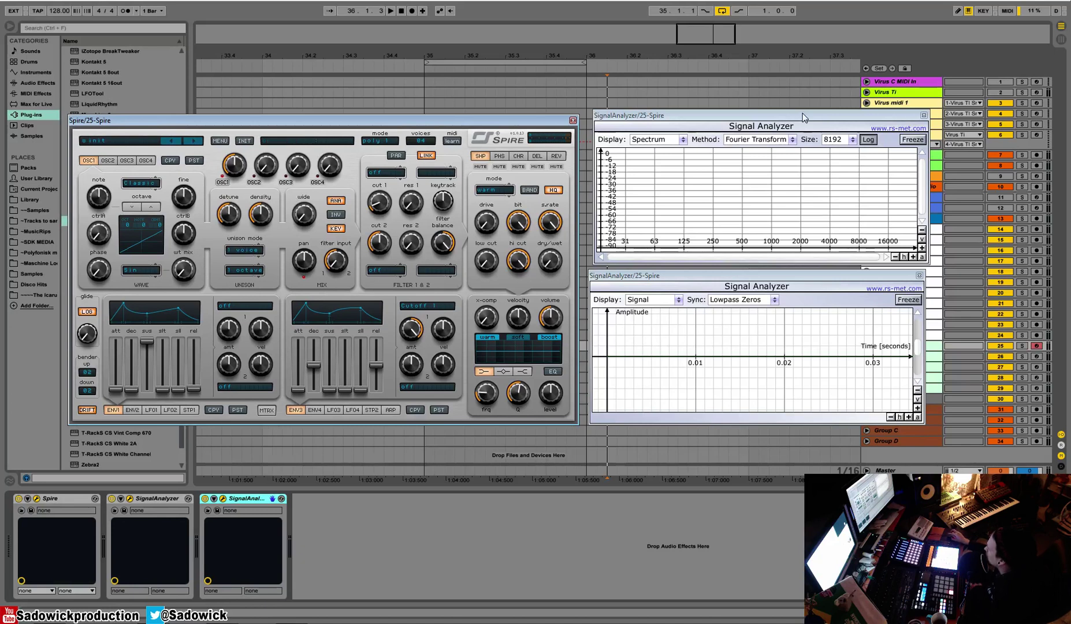
Arrange the spectrum and oscilloscope analyzer windows, shifting both to the right.
{"action": "left_click_drag", "start_coordinate": [804, 116], "coordinate": [802, 112]}
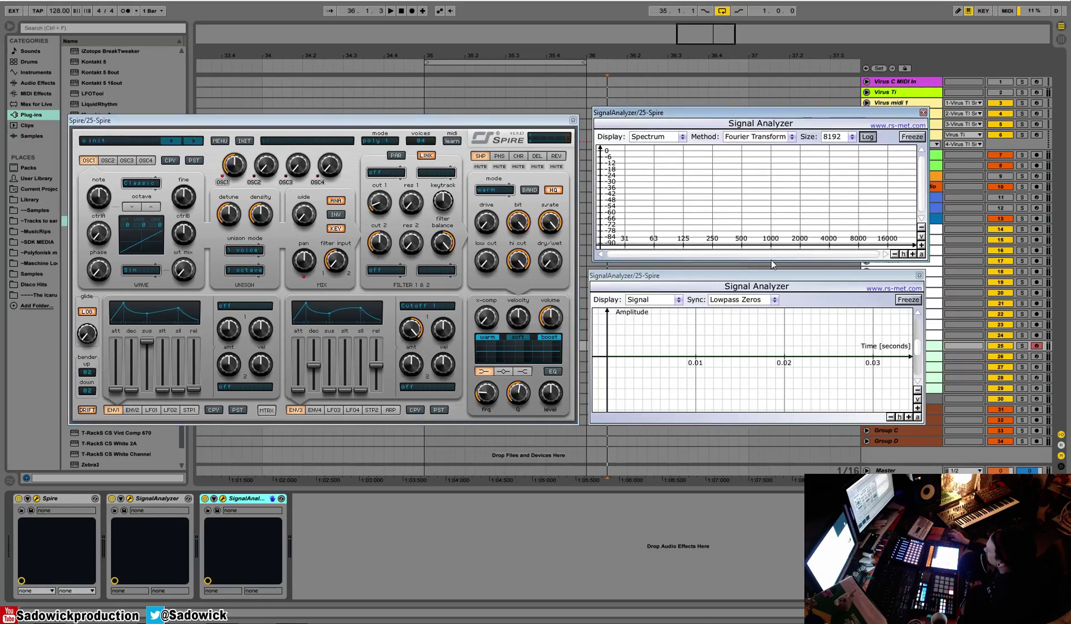
{"action": "left_click_drag", "start_coordinate": [772, 276], "coordinate": [775, 274]}
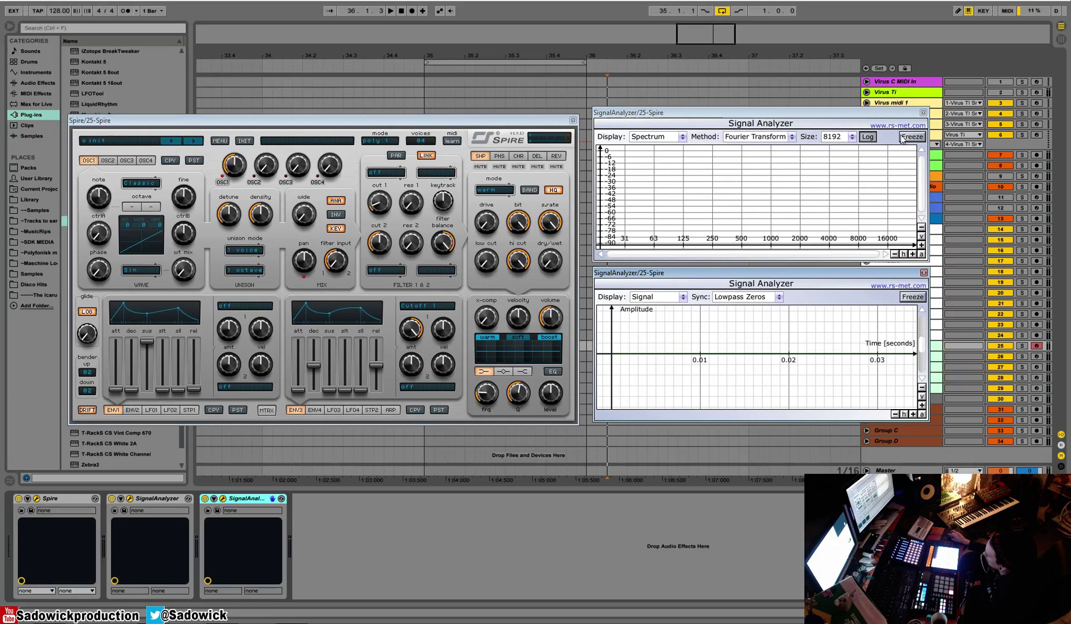
{"action": "left_click_drag", "start_coordinate": [817, 118], "coordinate": [814, 116]}
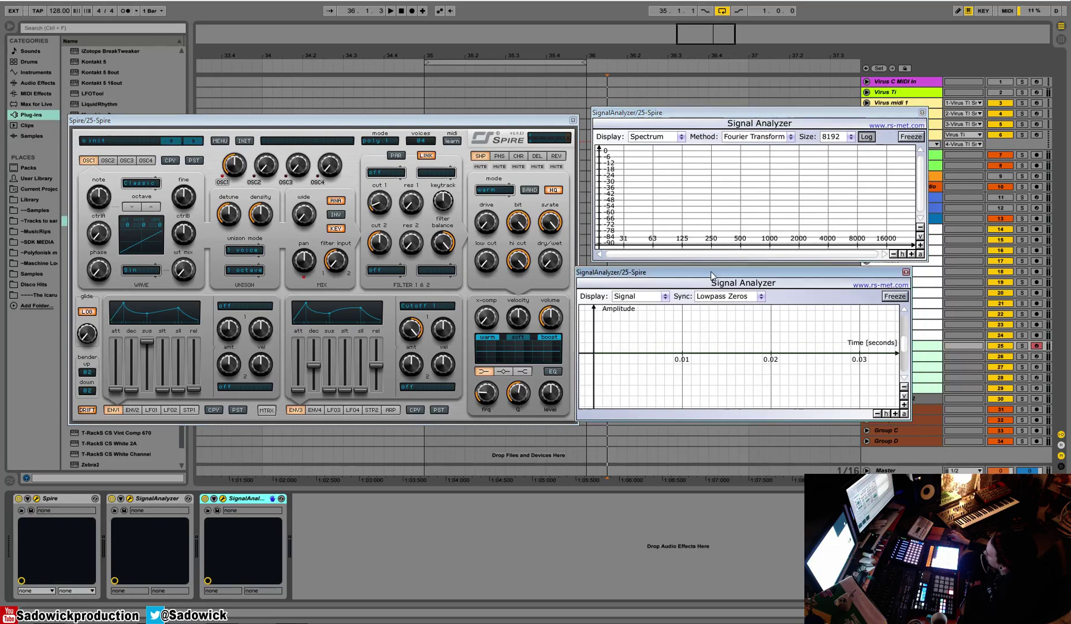
{"action": "left_click_drag", "start_coordinate": [727, 277], "coordinate": [728, 273]}
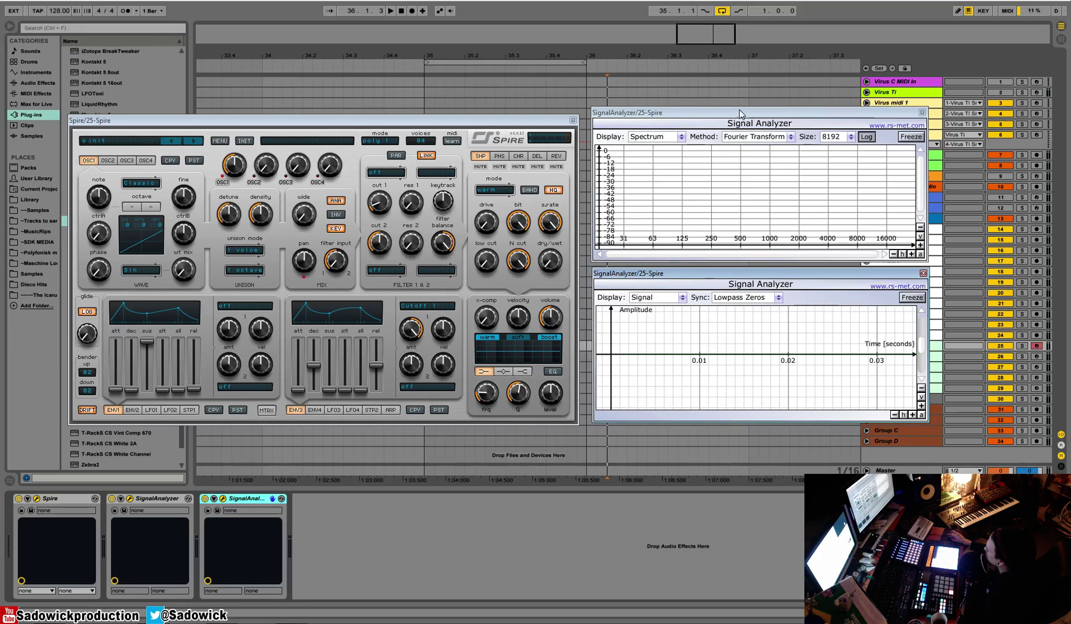
{"action": "left_click_drag", "start_coordinate": [727, 112], "coordinate": [738, 111]}
{"action": "left_click_drag", "start_coordinate": [727, 276], "coordinate": [737, 279]}
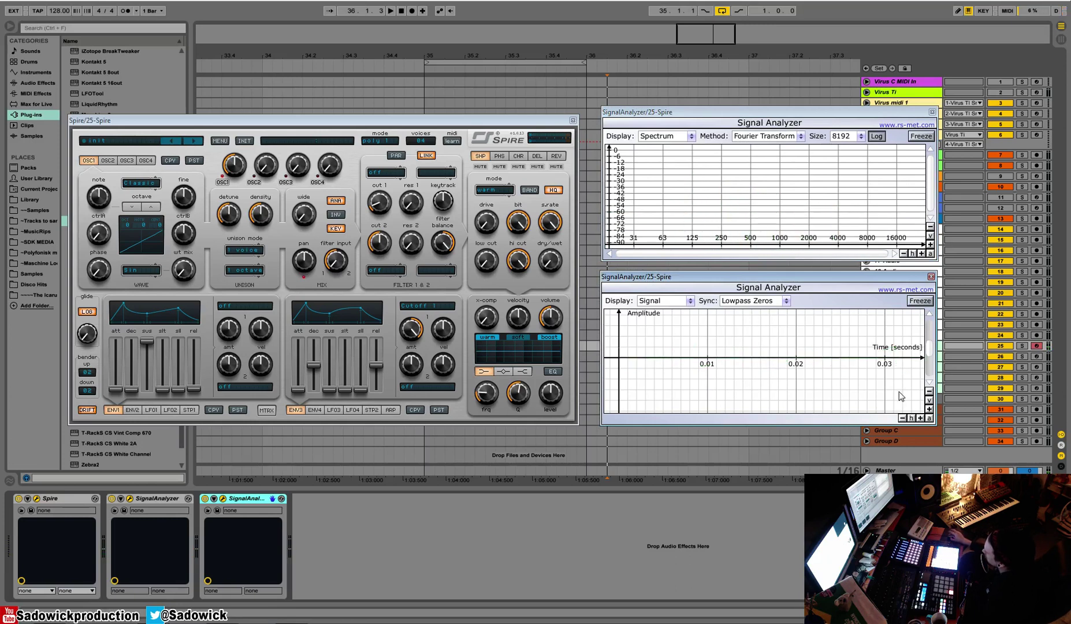
Shift the oscilloscope waveform view up and back down, then nudge Spire up-left.
{"action": "left_click", "coordinate": [928, 413]}
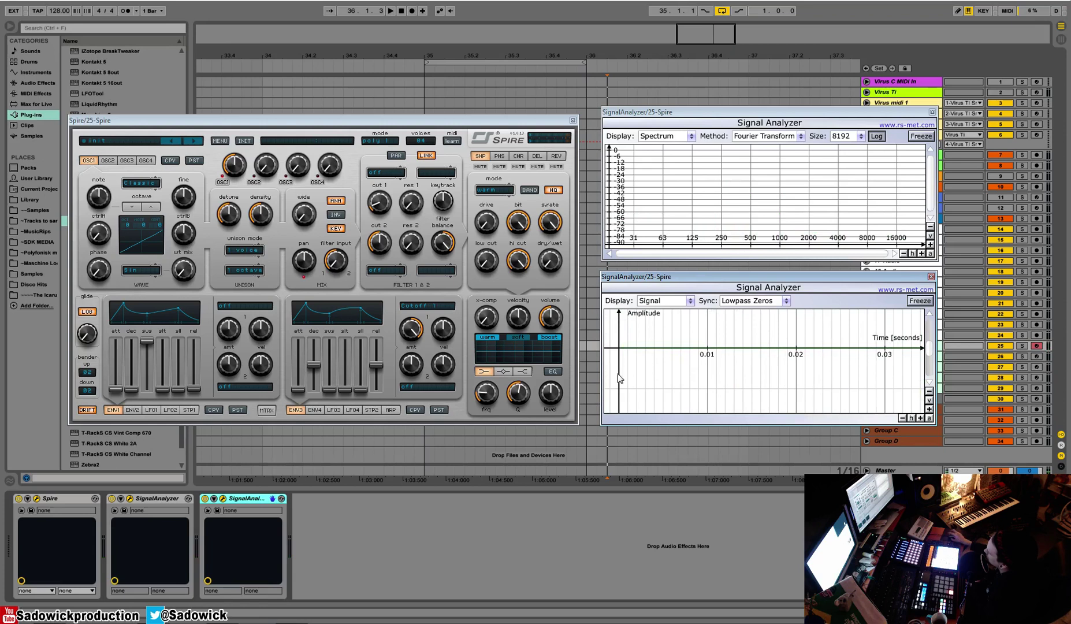
{"action": "left_click", "coordinate": [929, 396]}
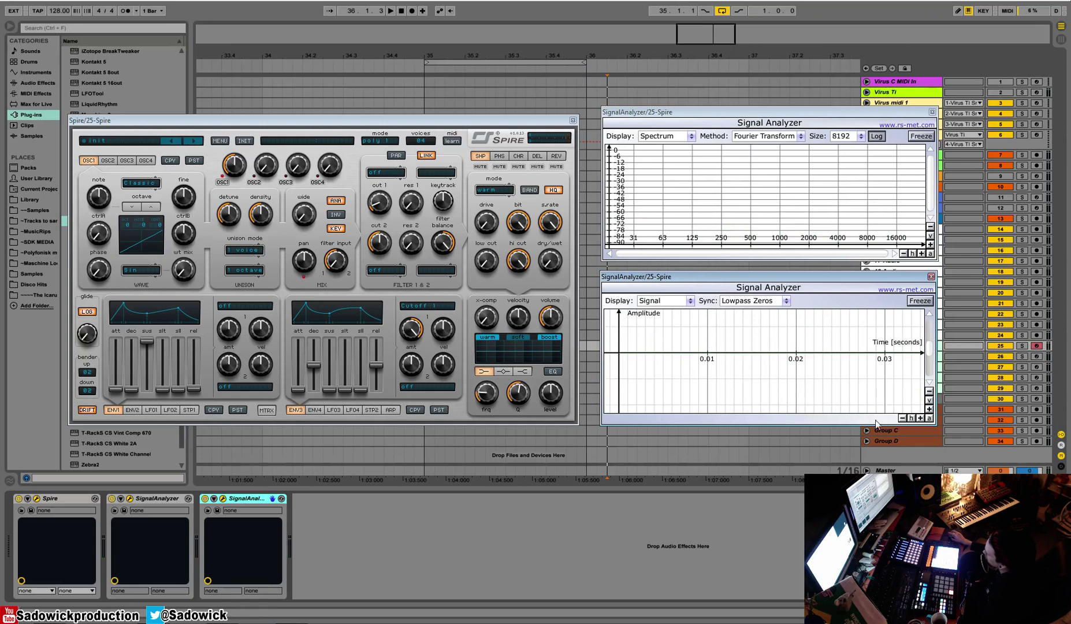
{"action": "left_click_drag", "start_coordinate": [448, 122], "coordinate": [438, 118]}
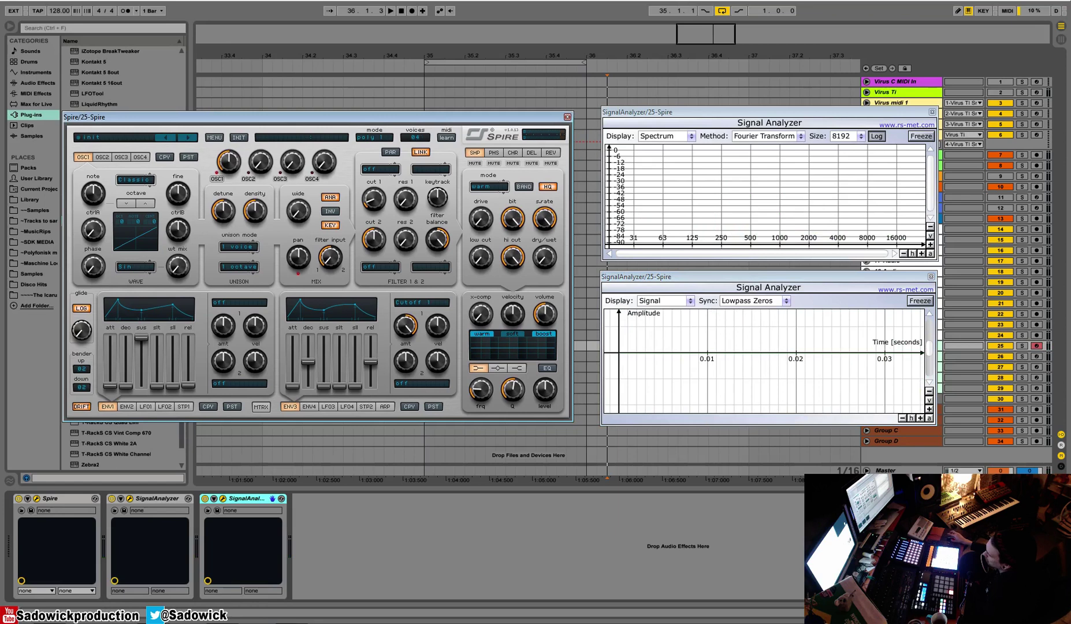
Turn on KEY tracking and set OSC1 unison to 3 voices, checking OSC3 briefly.
{"action": "mouse_move", "coordinate": [260, 215]}
{"action": "left_click", "coordinate": [330, 224]}
{"action": "left_click", "coordinate": [238, 248]}
{"action": "left_click", "coordinate": [245, 294]}
{"action": "left_click", "coordinate": [102, 157]}
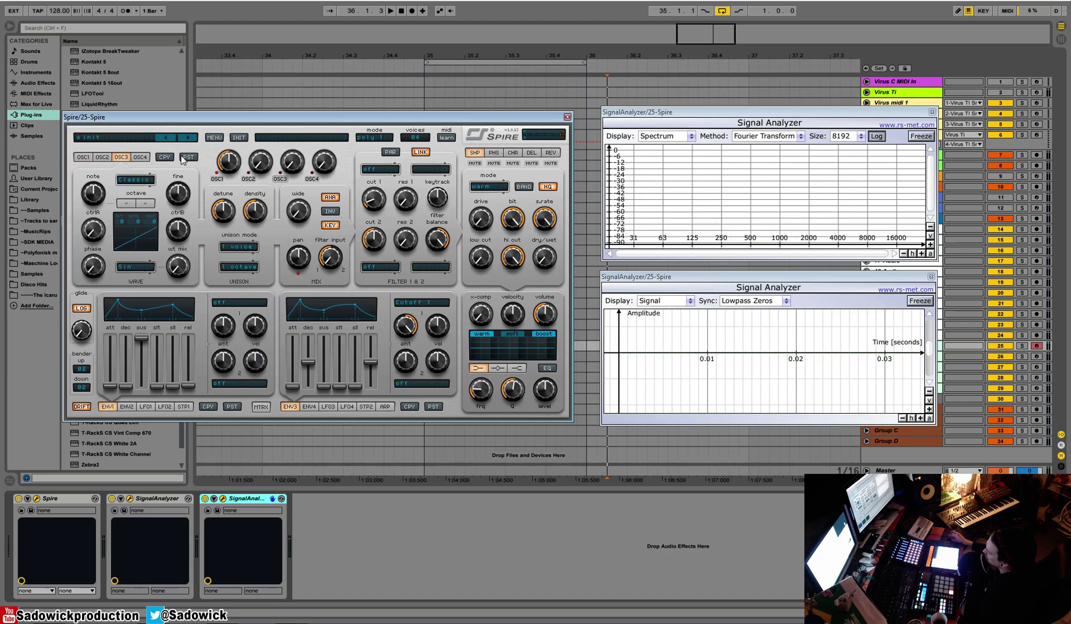
{"action": "left_click", "coordinate": [83, 158]}
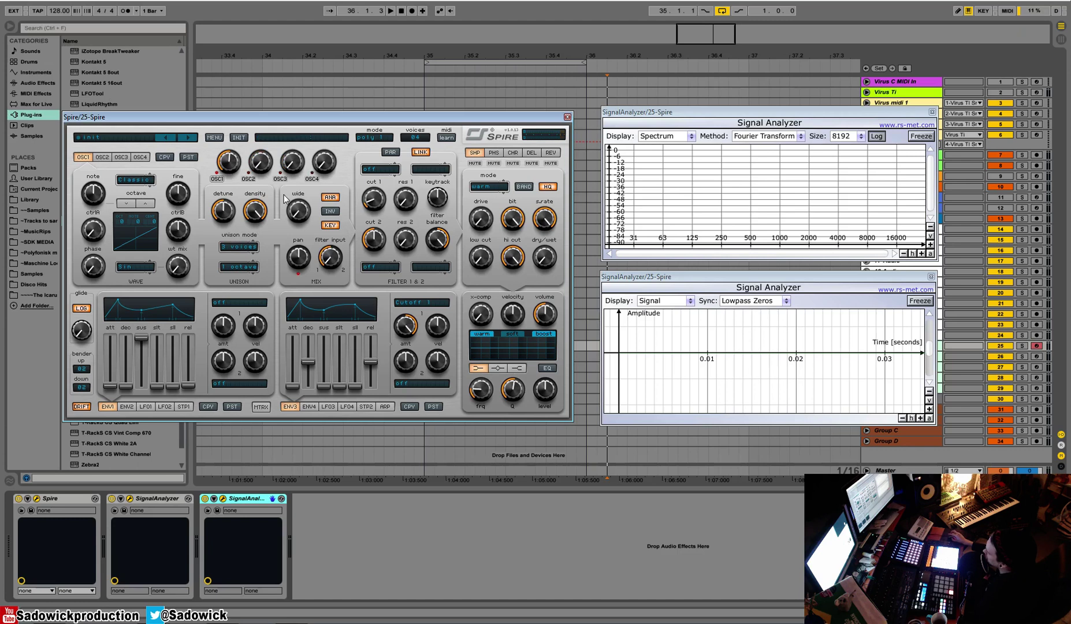
Set Filter 1 to the Perfecto type and lower its cutoff to strip high harmonics.
{"action": "left_click", "coordinate": [384, 169]}
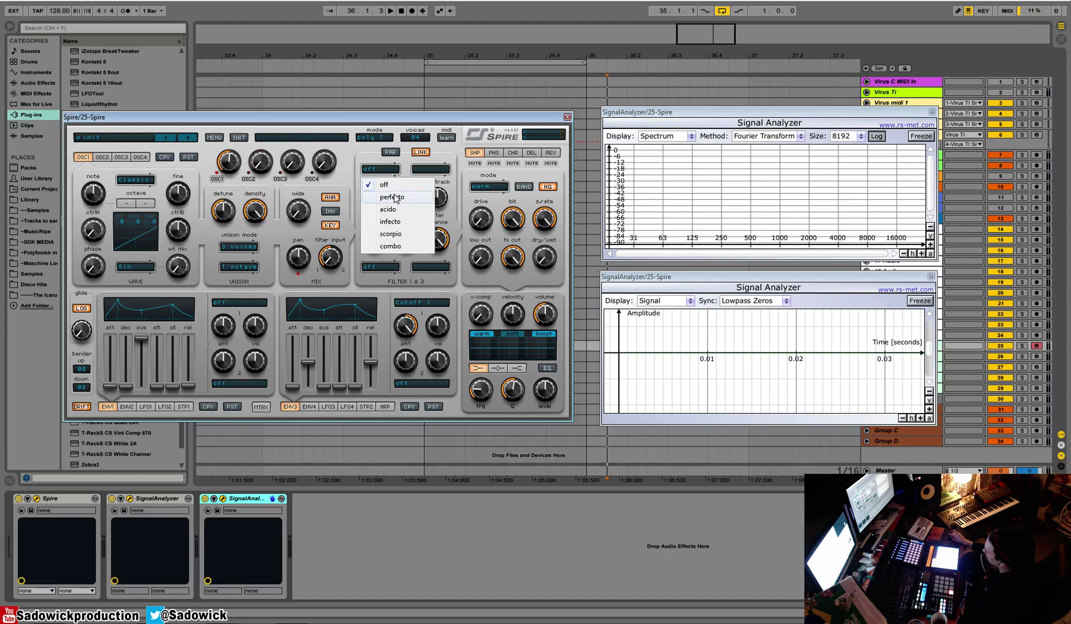
{"action": "left_click", "coordinate": [386, 194]}
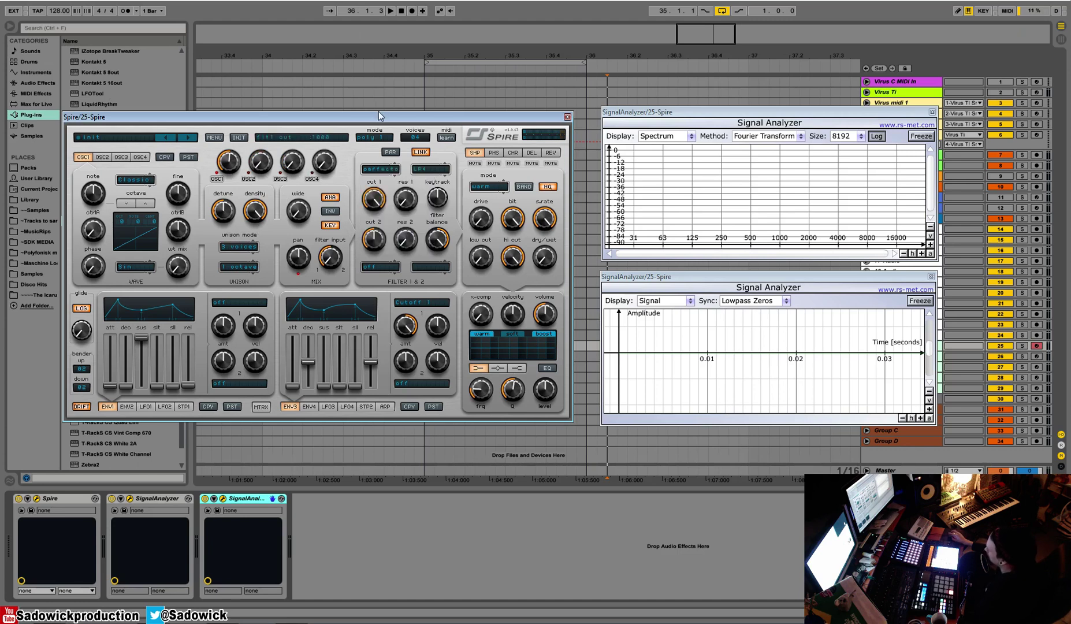
{"action": "left_click_drag", "start_coordinate": [376, 200], "coordinate": [379, 261]}
Step through the Phaser, Chorus and Delay FX tabs, ending on Reverb.
{"action": "left_click", "coordinate": [494, 152]}
{"action": "left_click", "coordinate": [512, 152]}
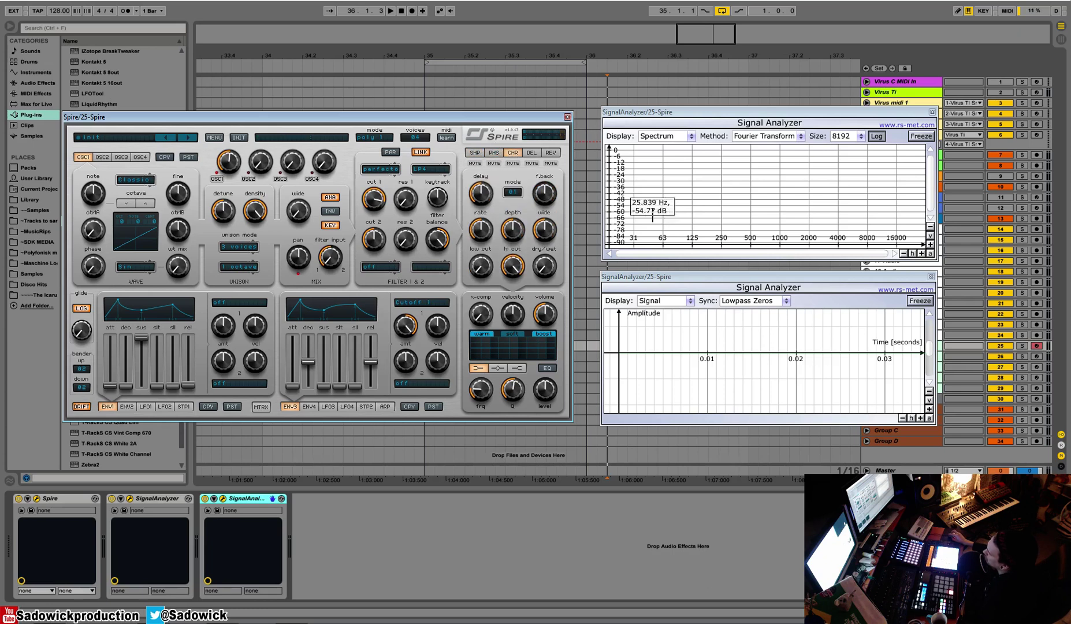
{"action": "left_click", "coordinate": [532, 153]}
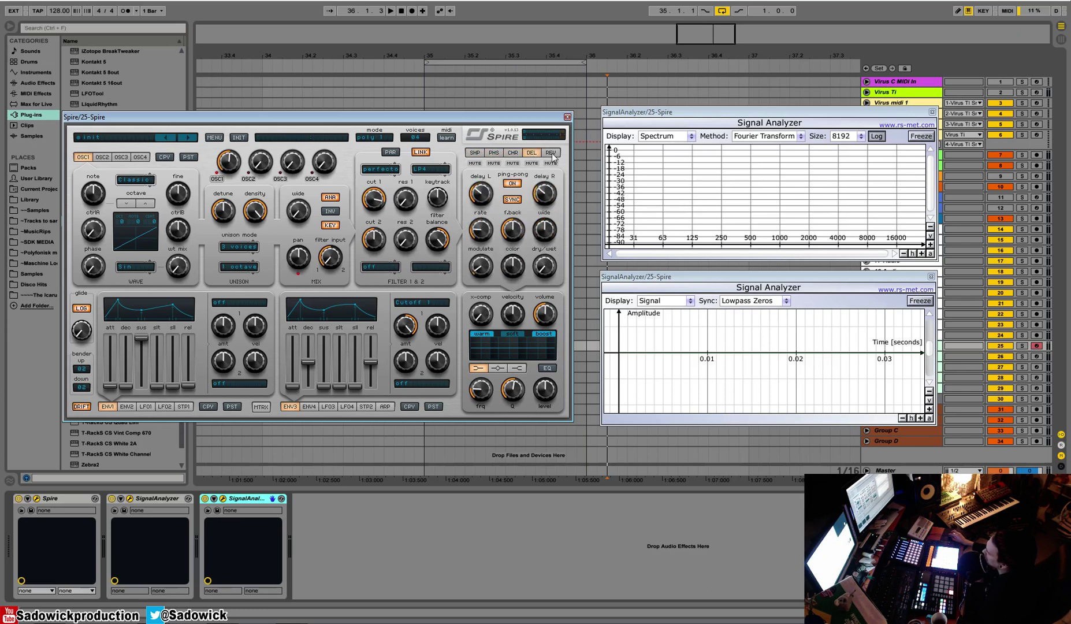
{"action": "left_click", "coordinate": [551, 153]}
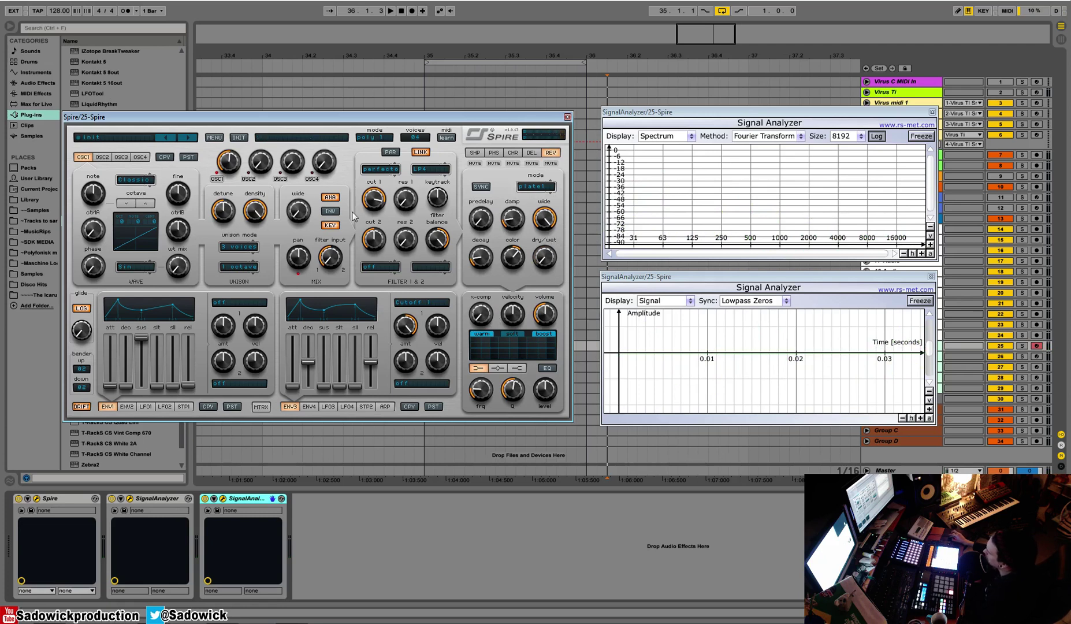
Load the Init patch from the PST menu, then raise the output volume and EQ level.
{"action": "left_click", "coordinate": [189, 157]}
{"action": "left_click", "coordinate": [242, 167]}
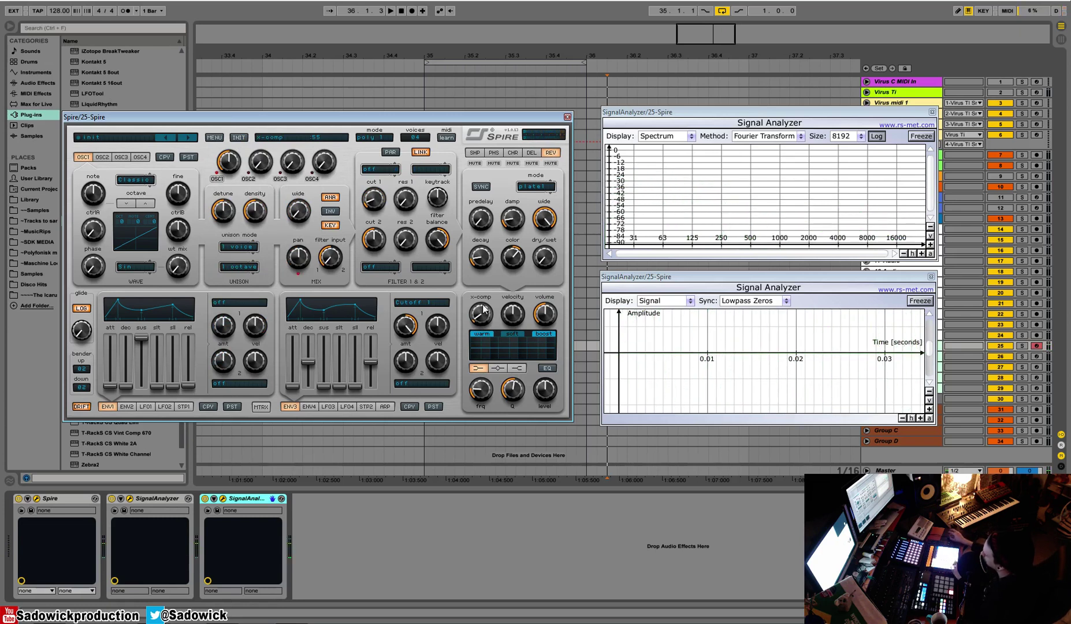
{"action": "mouse_move", "coordinate": [544, 319]}
{"action": "left_mouse_down"}
{"action": "mouse_move", "coordinate": [554, 326]}
{"action": "mouse_move", "coordinate": [548, 344]}
{"action": "left_mouse_up"}
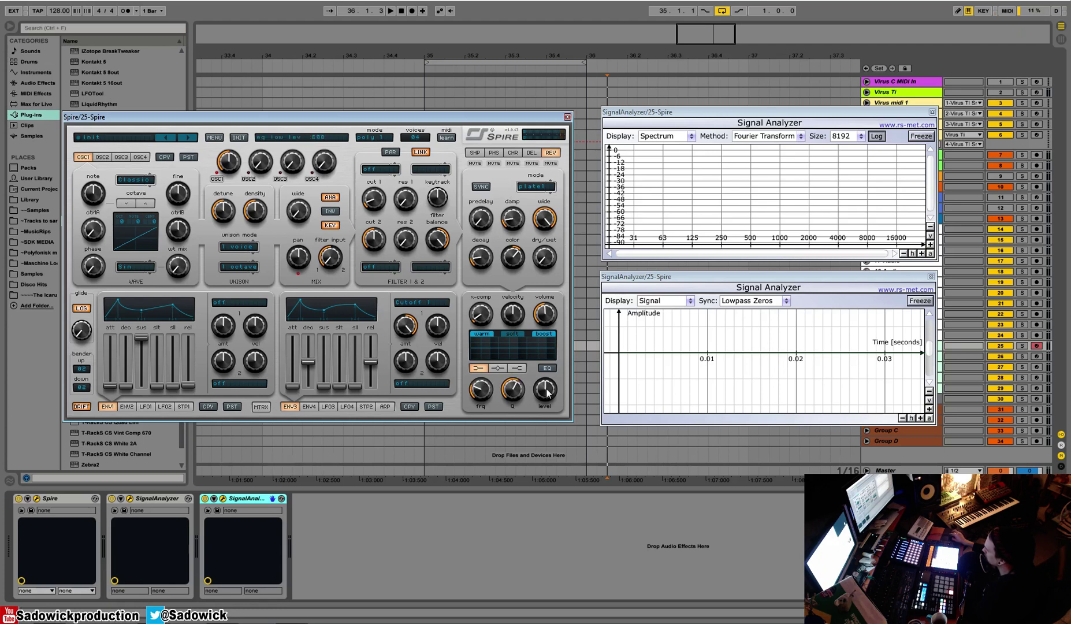
{"action": "left_click_drag", "start_coordinate": [545, 391], "coordinate": [552, 358]}
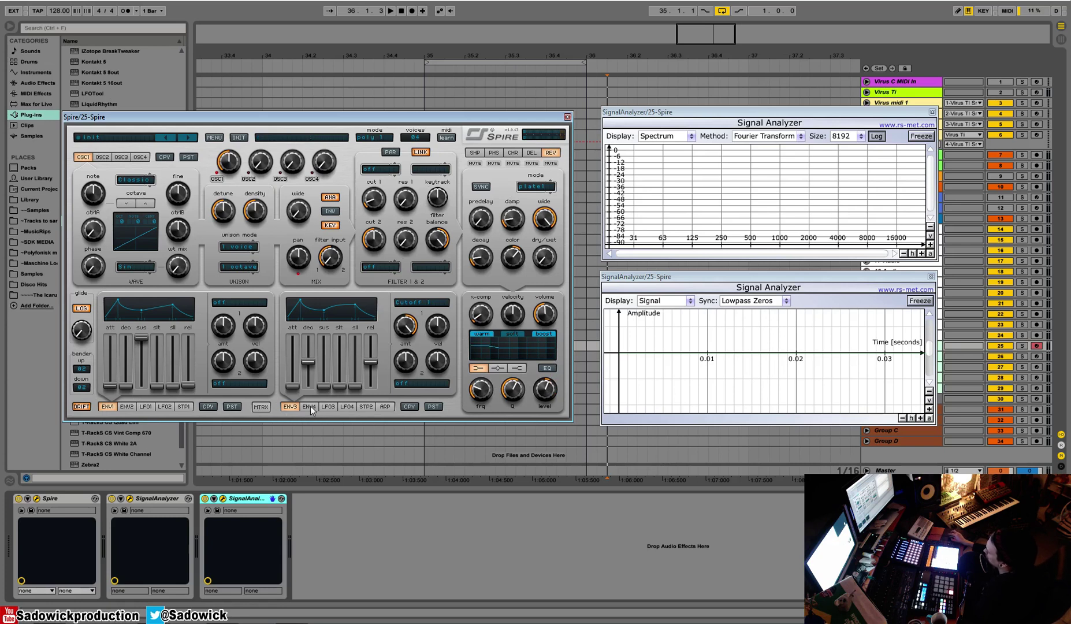
Browse the LFO3, ENV3, STP1 and STP2 panels, ending on the arpeggiator.
{"action": "left_click", "coordinate": [328, 406]}
{"action": "left_click", "coordinate": [290, 407]}
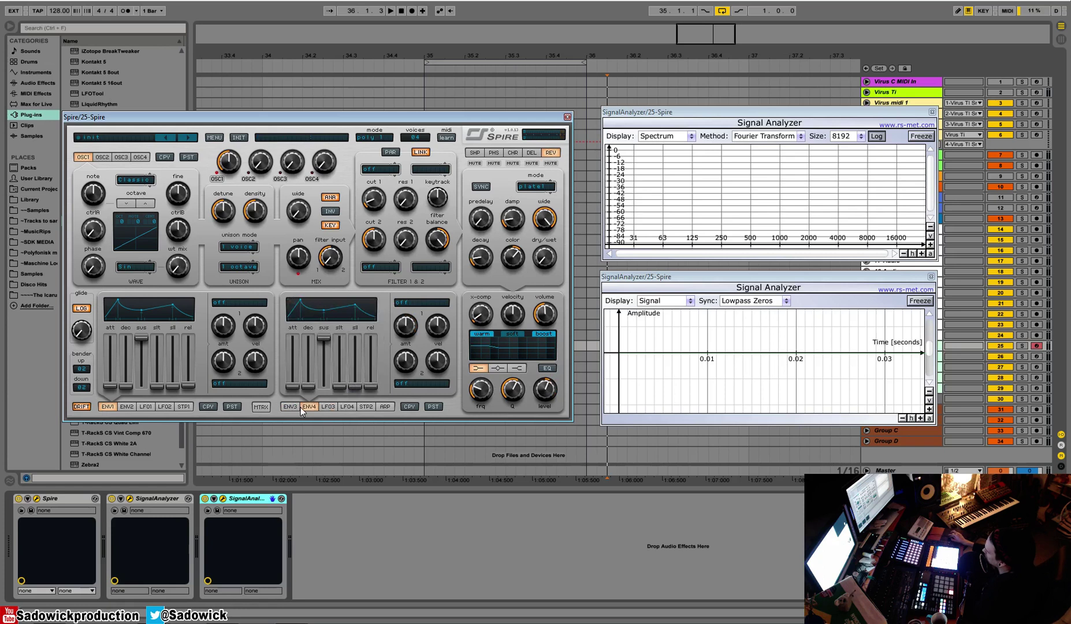
{"action": "left_click", "coordinate": [126, 407]}
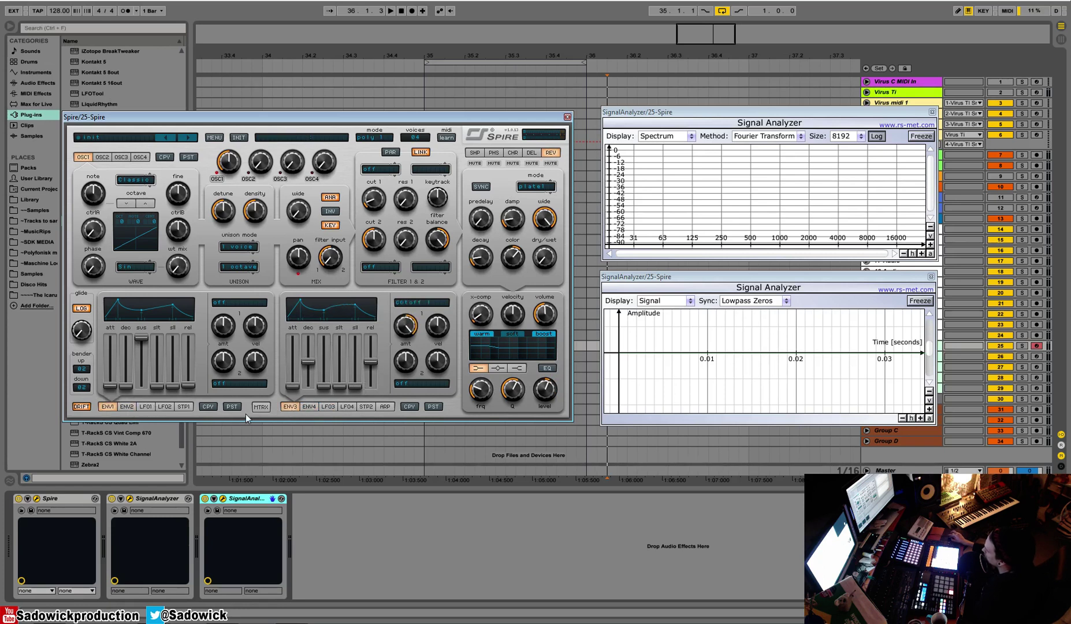
{"action": "left_click", "coordinate": [184, 407]}
{"action": "left_click", "coordinate": [368, 407]}
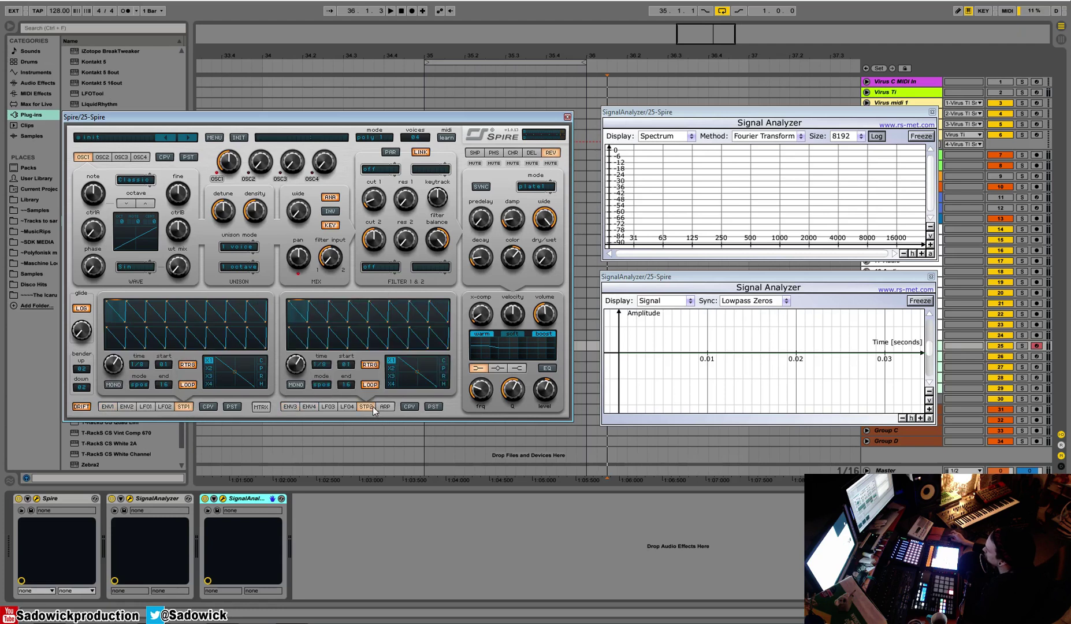
{"action": "left_click", "coordinate": [386, 407]}
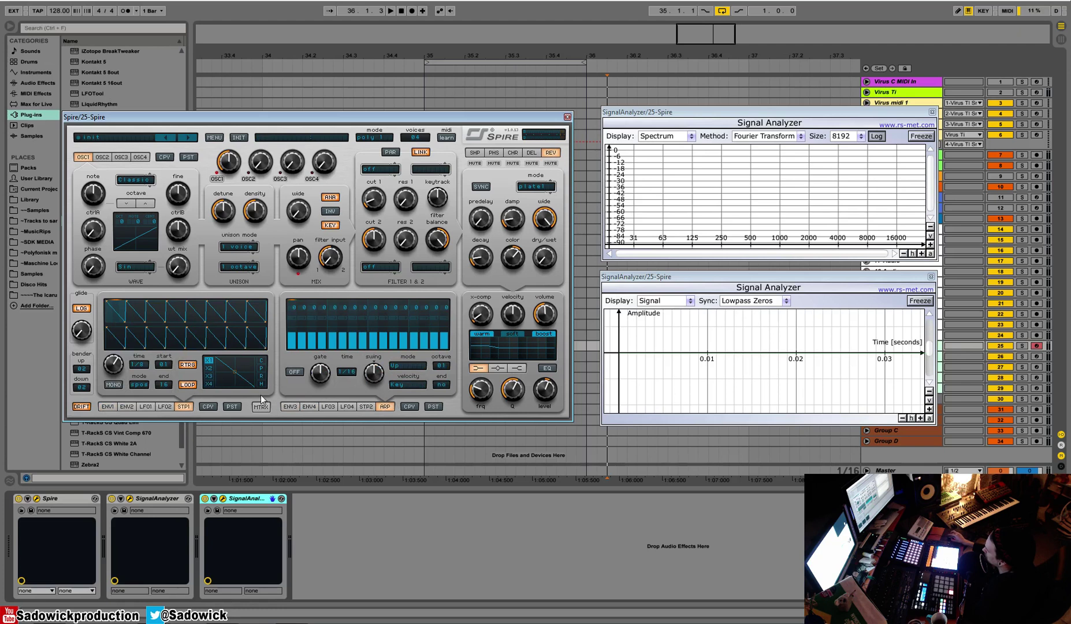
Show ENV1 and dismiss its modulation target list without choosing anything.
{"action": "left_click", "coordinate": [107, 407]}
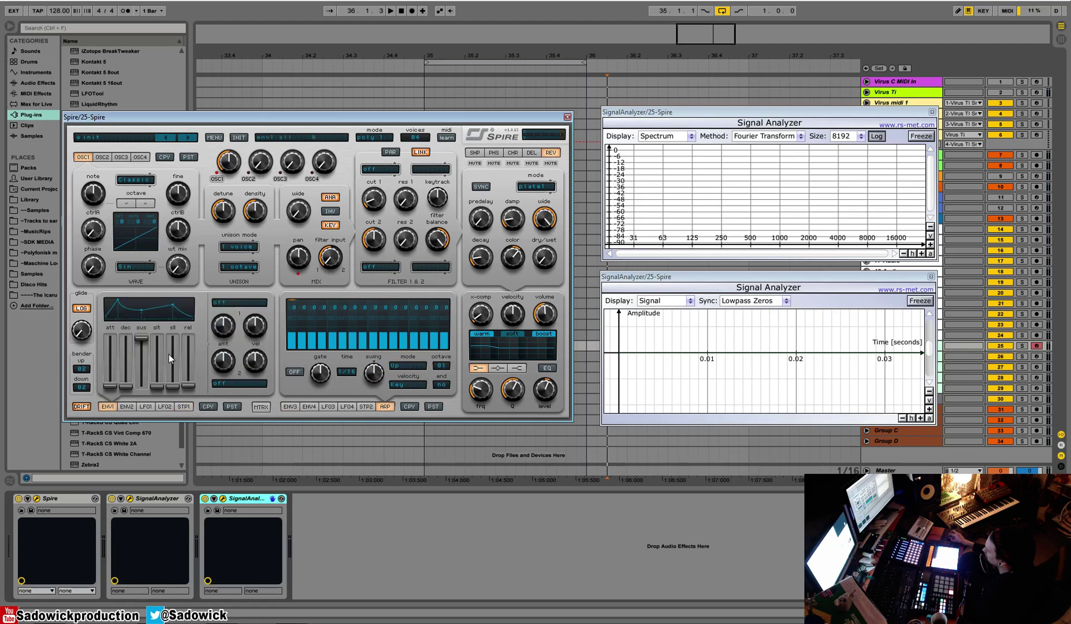
{"action": "left_click", "coordinate": [240, 304]}
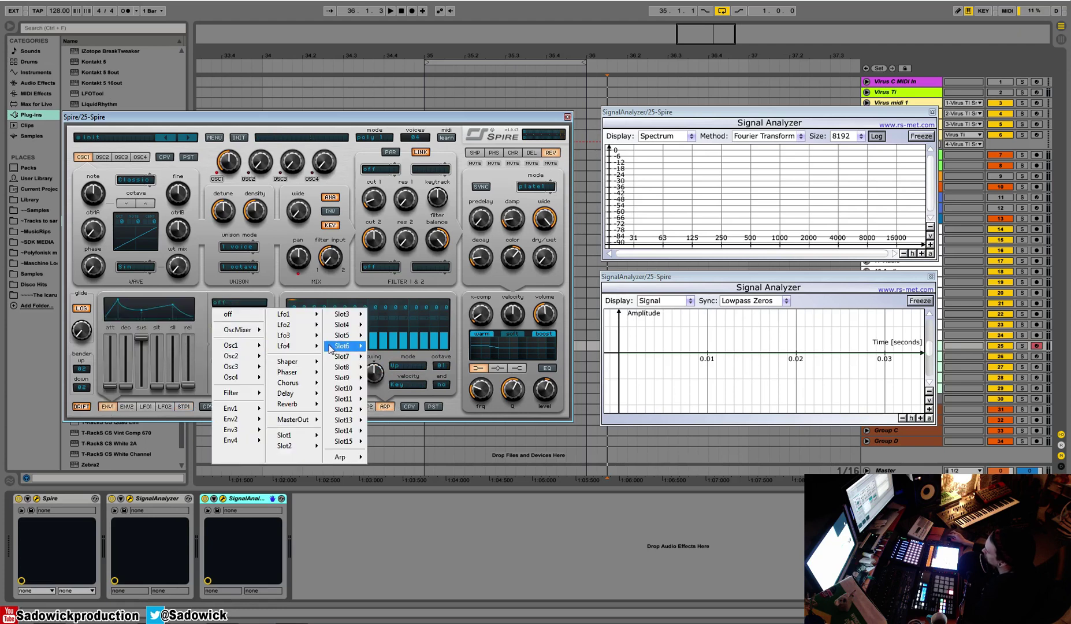
{"action": "mouse_move", "coordinate": [232, 346]}
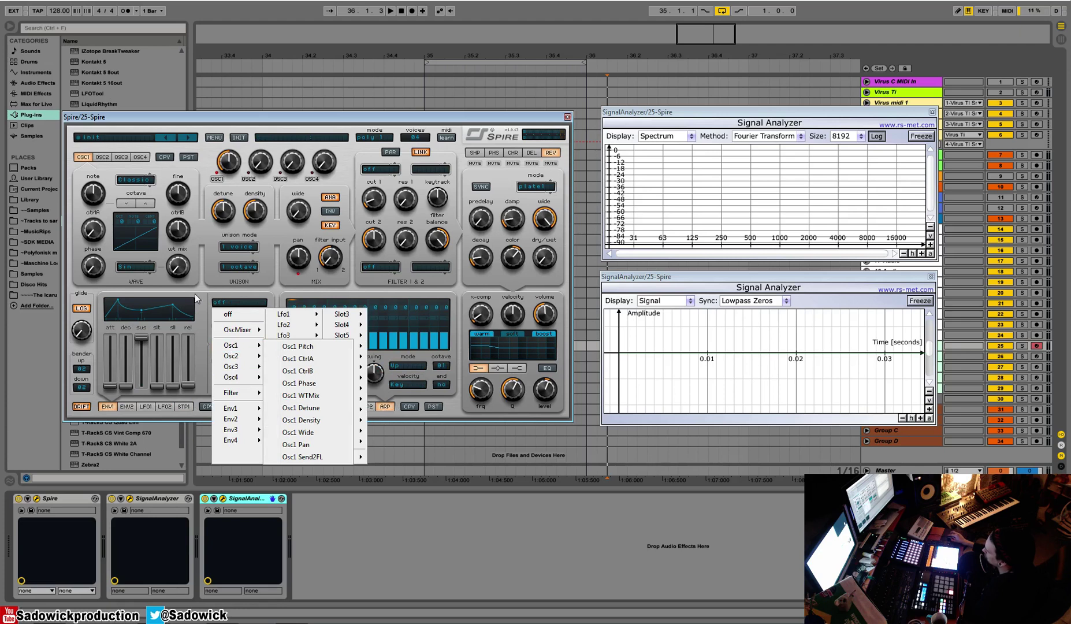
{"action": "left_click", "coordinate": [198, 292]}
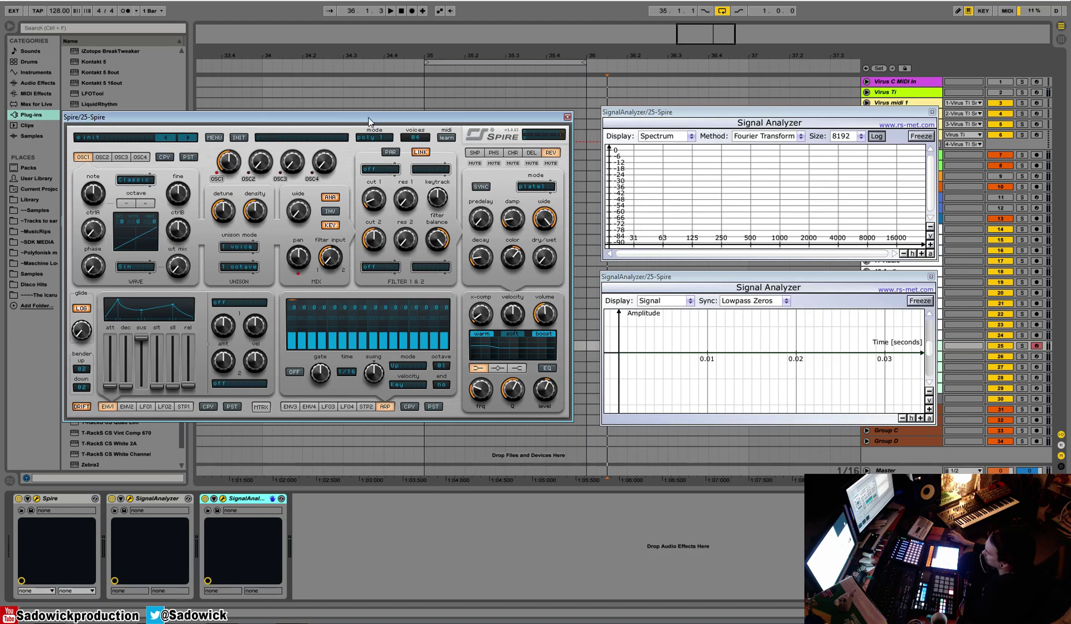
Drag the Spire window down and further right toward the analyzers.
{"action": "left_click_drag", "start_coordinate": [394, 112], "coordinate": [401, 119]}
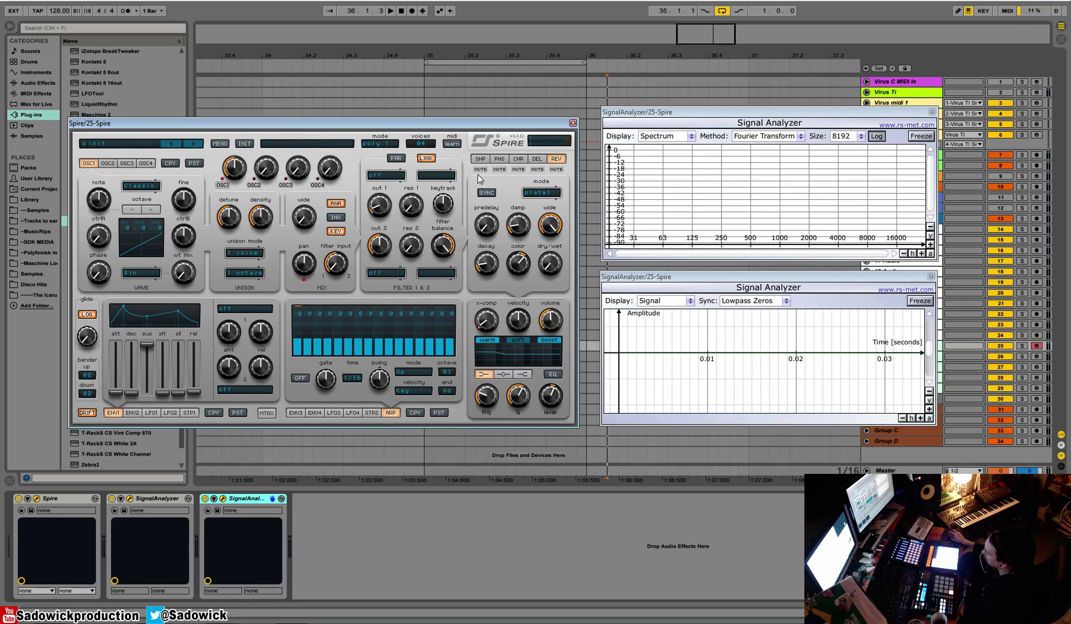
{"action": "left_click_drag", "start_coordinate": [452, 124], "coordinate": [467, 117]}
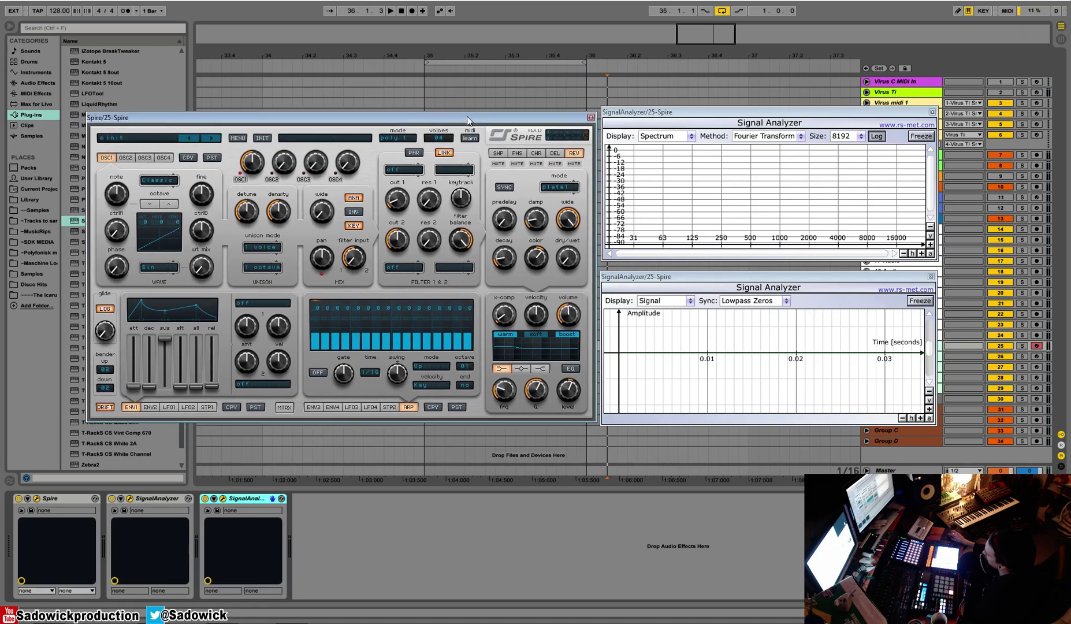